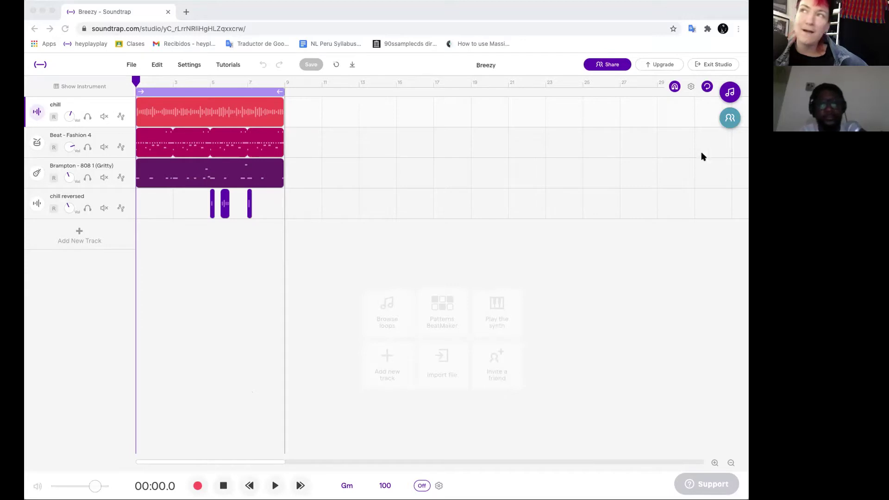
Step: Open the Collaborators panel beside the Breezy project and bring up the Add people invite dialog
click(729, 121)
click(728, 120)
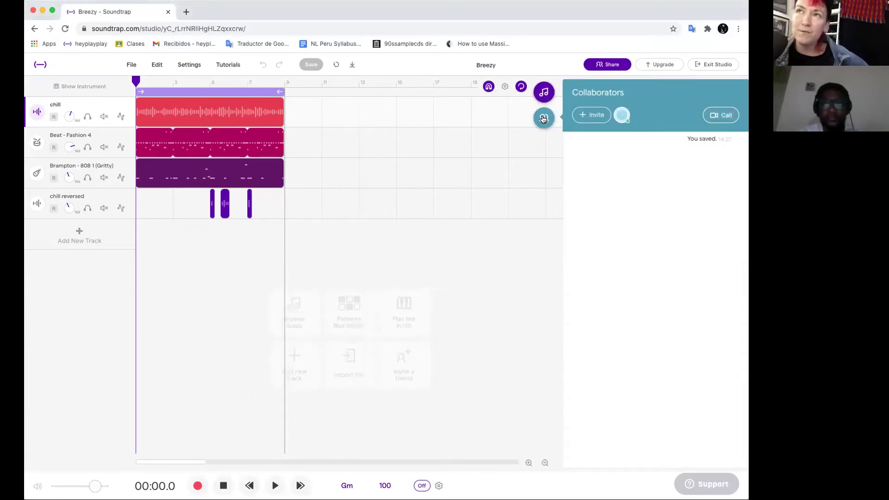
click(544, 117)
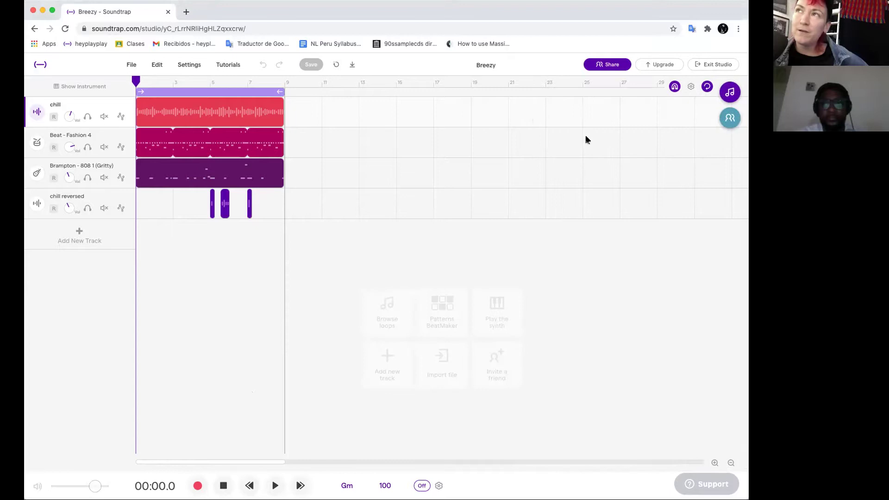
click(726, 120)
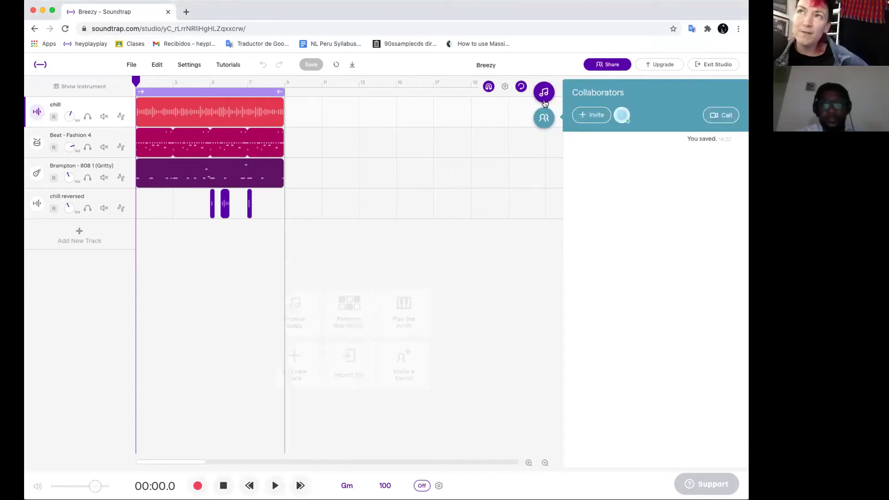
click(551, 97)
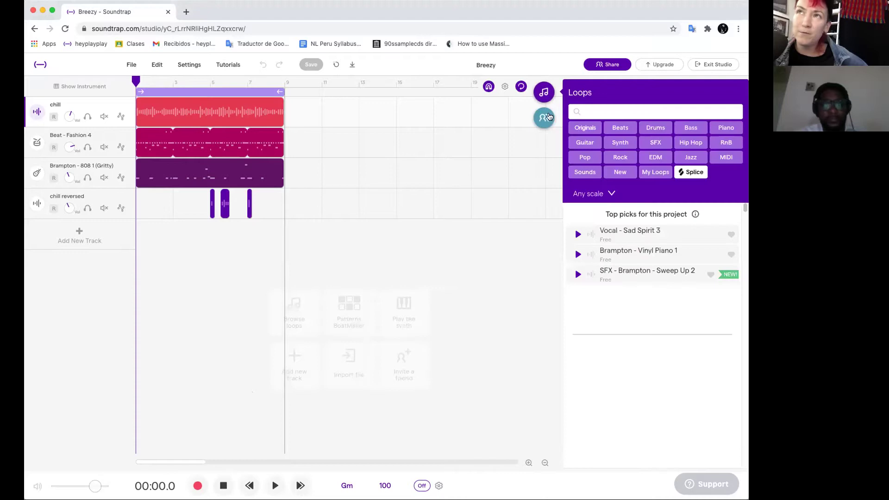
click(546, 116)
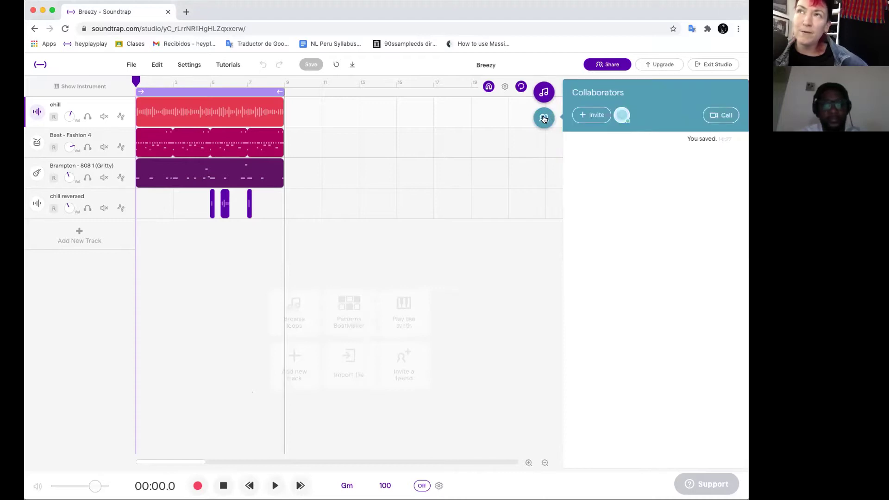
click(584, 116)
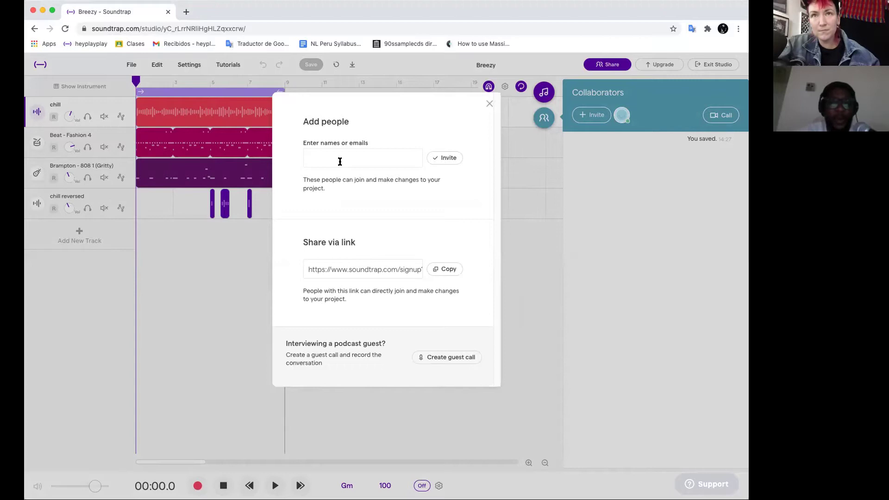
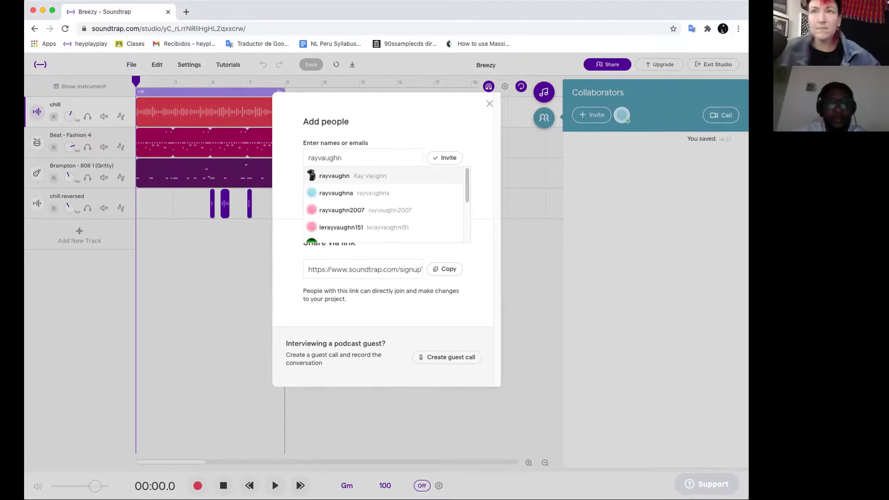
Step: Invite the collaborator's account by username, picking the matching suggestion, then close the dialog
click(339, 175)
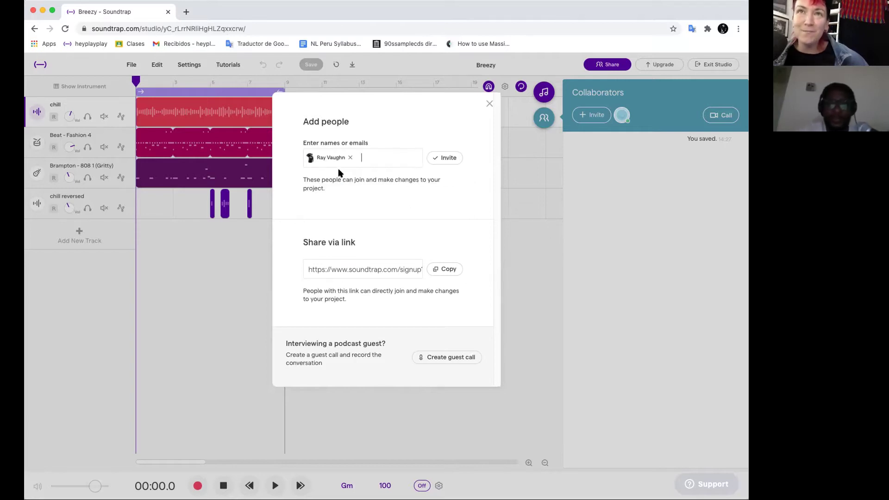
click(439, 159)
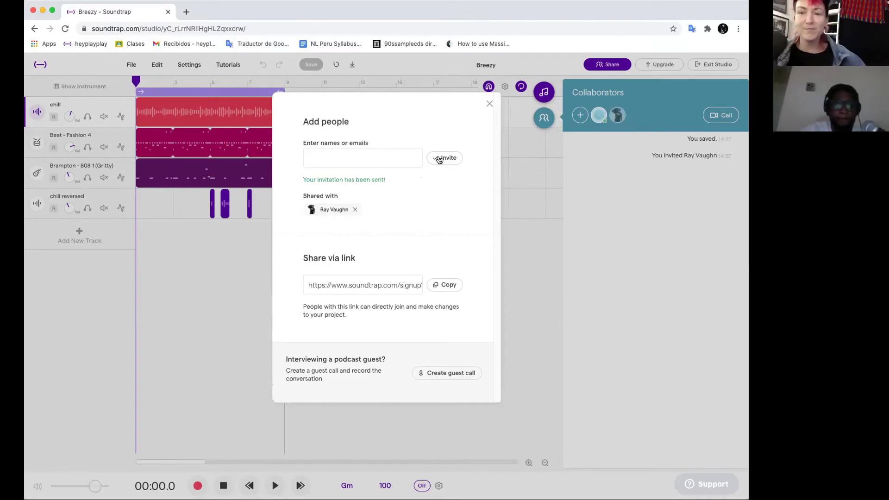
click(619, 204)
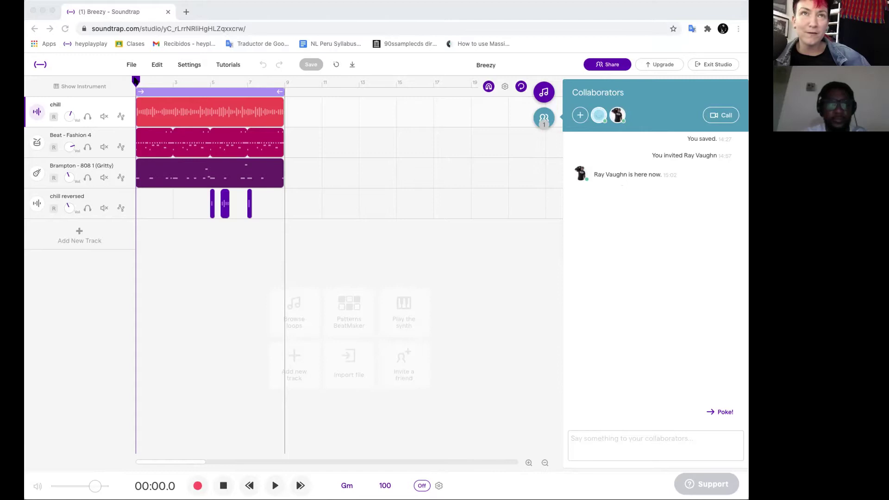
click(167, 84)
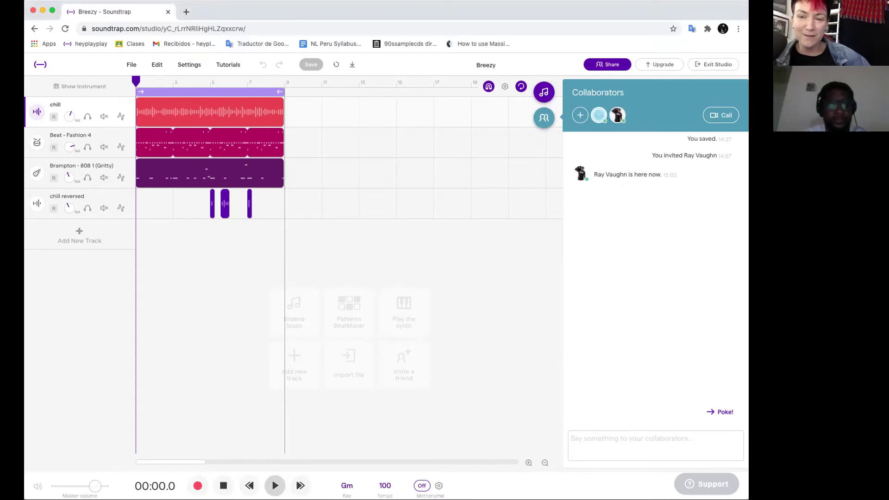
click(275, 486)
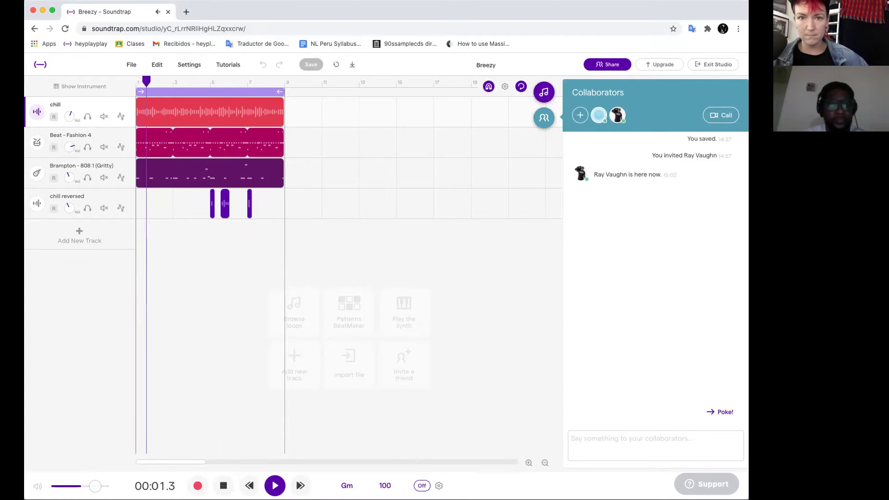
click(223, 486)
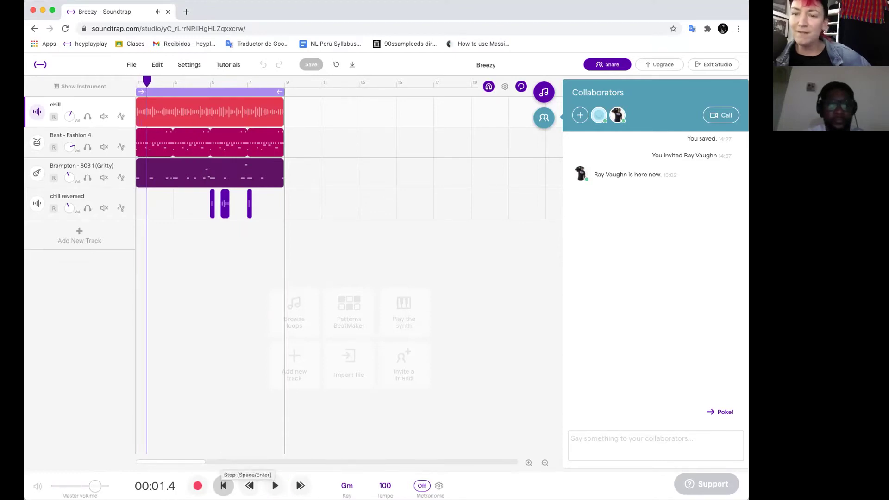
Step: Split the chill clip at about bar 5 and trim the first piece to leave a gap
drag(147, 83, 210, 92)
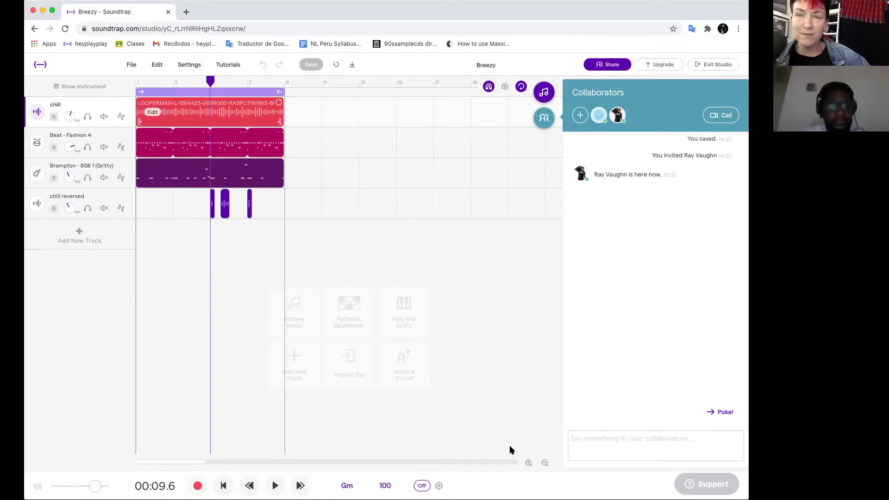
click(529, 463)
click(529, 463)
click(528, 463)
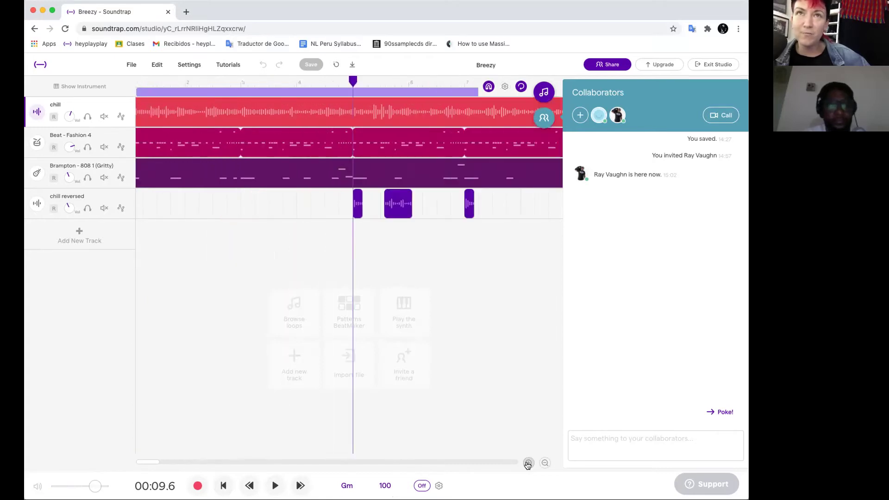
click(368, 122)
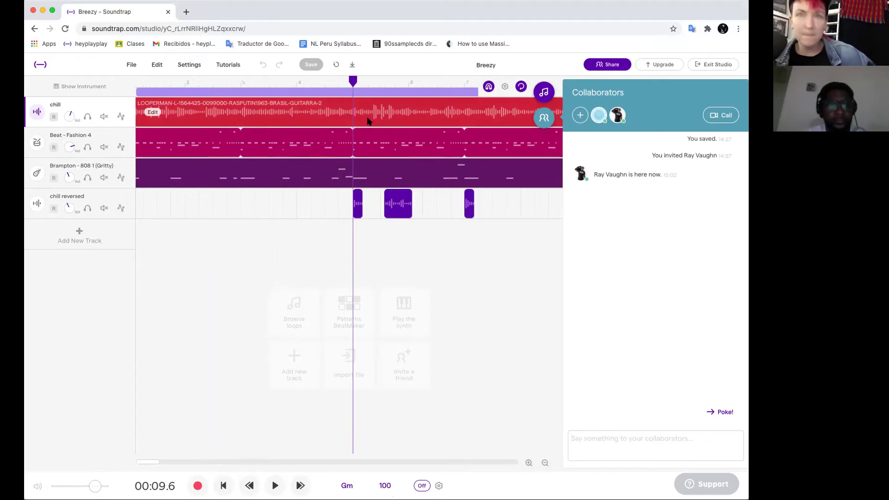
key(super+e)
drag(348, 122, 335, 122)
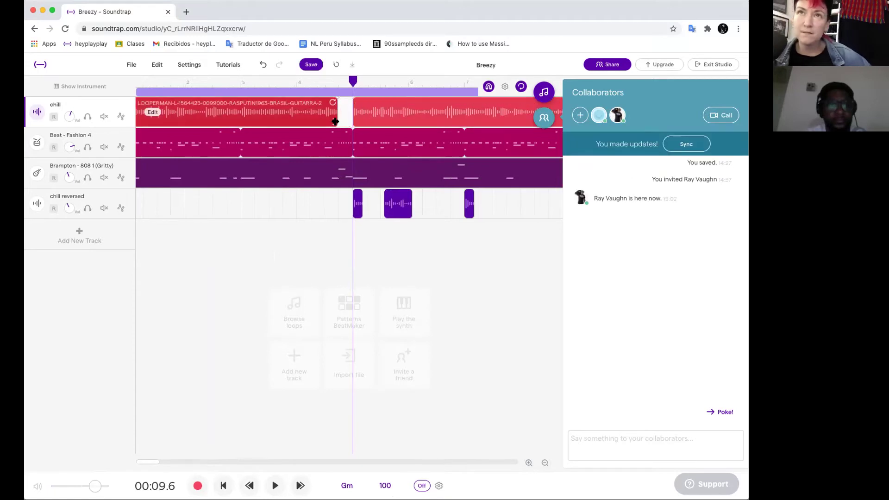
Step: Play back from earlier in the chill clip, stop at 00:12.1, and zoom out to everything
click(296, 107)
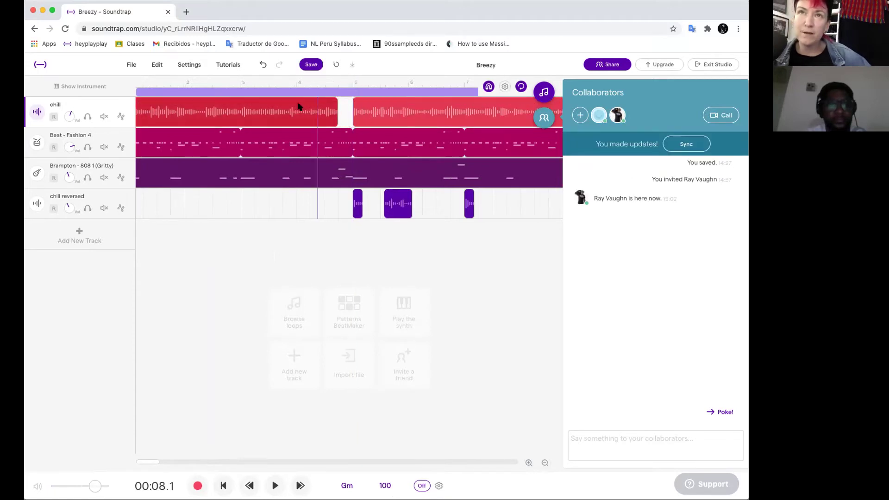
click(255, 119)
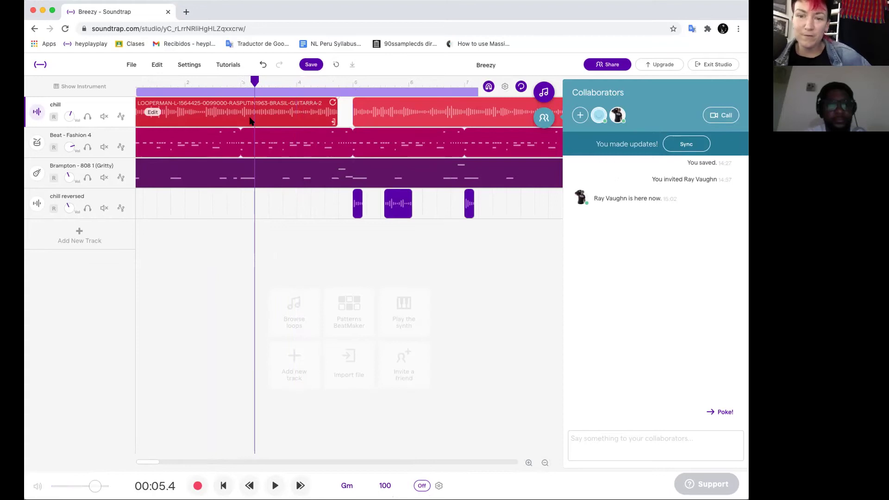
key(space)
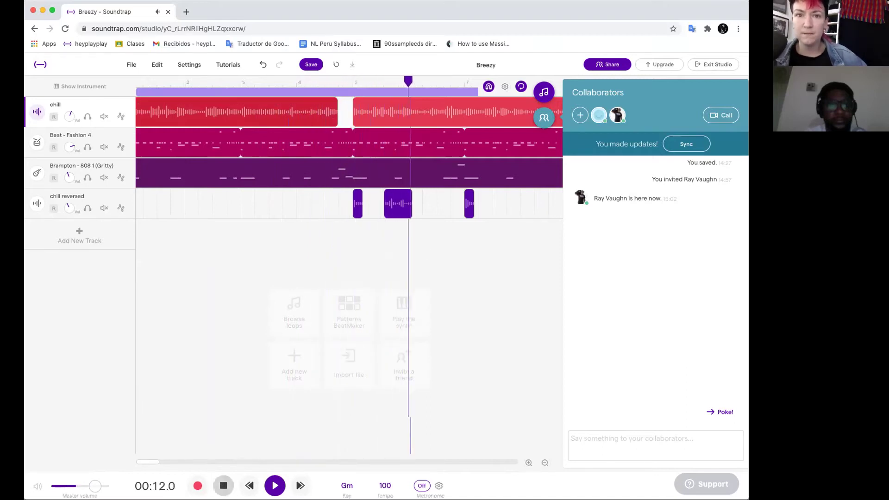
click(224, 486)
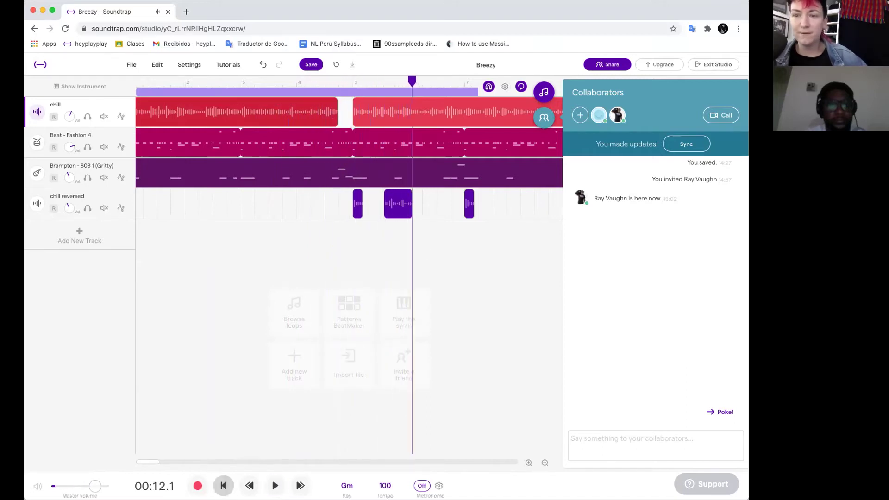
click(546, 463)
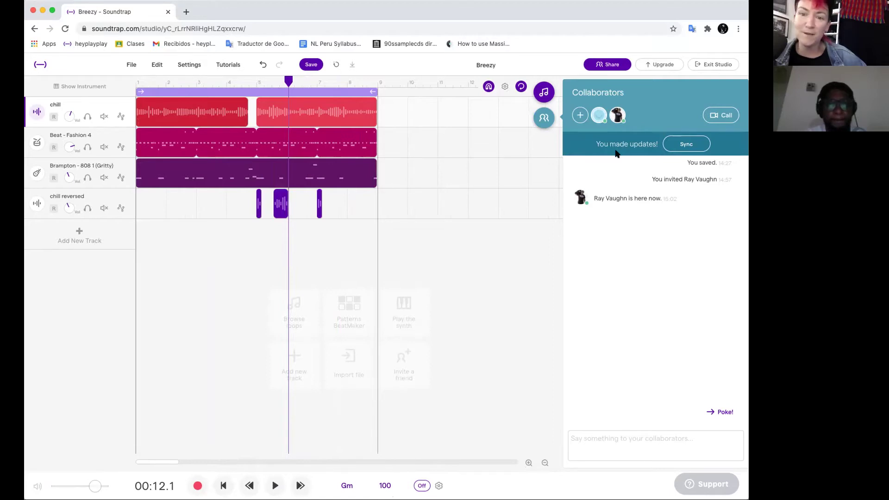
Step: Sync the project changes with the collaborator
click(687, 145)
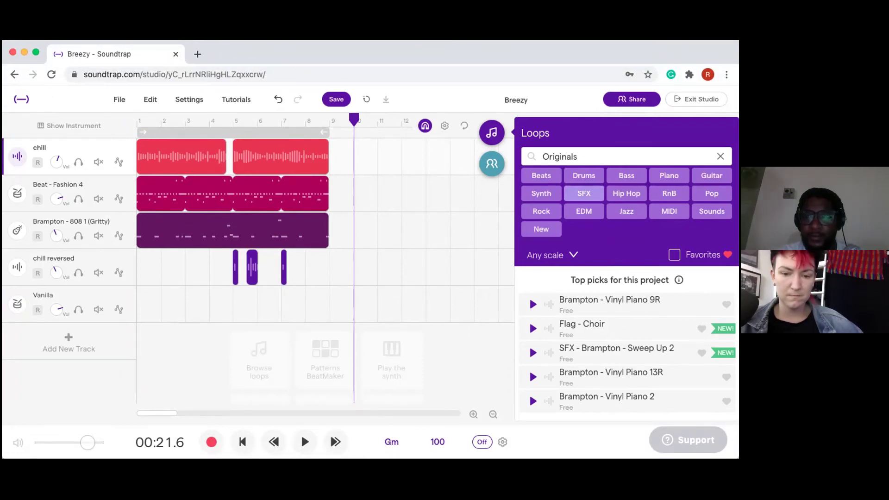
Step: Filter the loops to SFX and preview the SFX - 2 Long Night 3 loop
click(584, 193)
scroll(626, 333, down, 3)
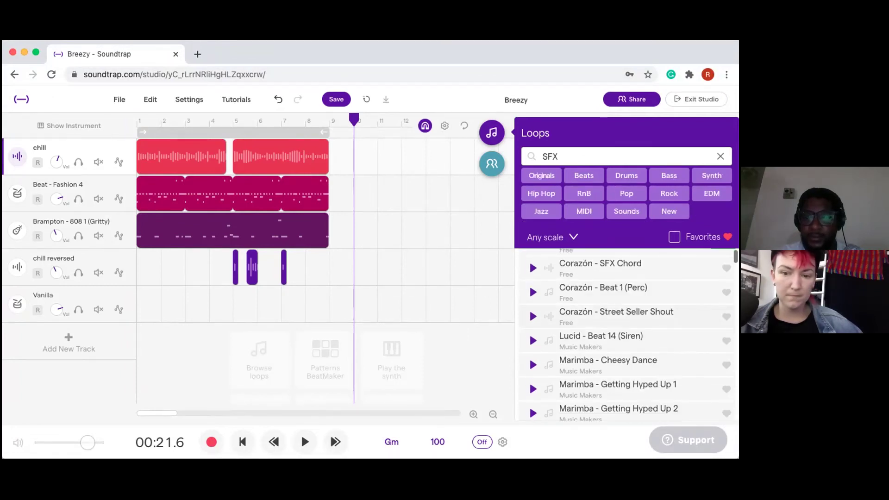
scroll(626, 333, down, 8)
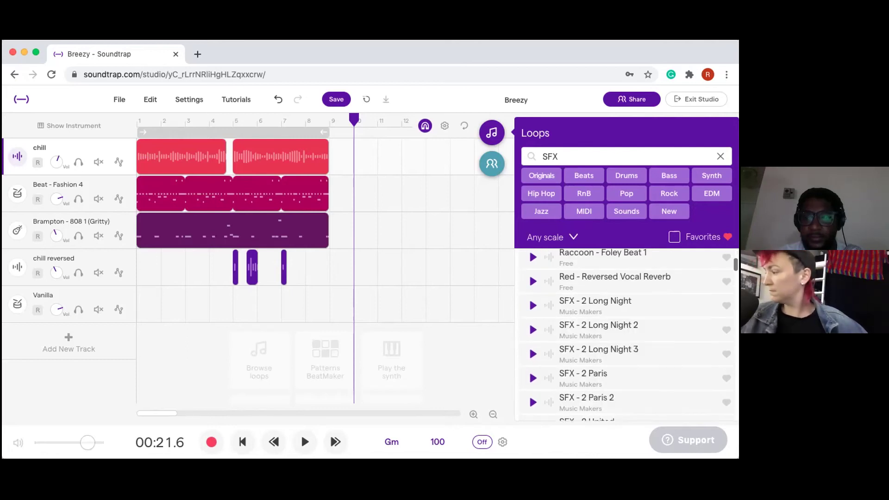
scroll(625, 334, down, 2)
click(533, 305)
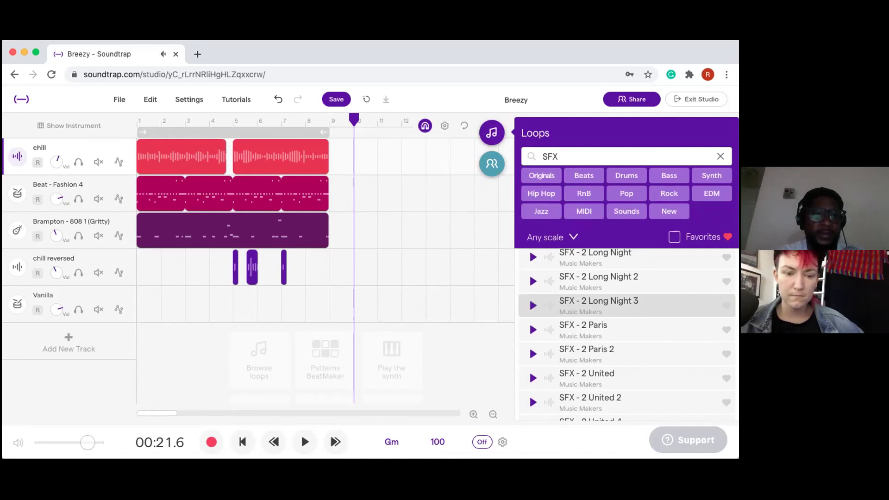
Step: Shift the clips on chill, Beat, Brampton and chill reversed one bar later, then drag Long Night 3 in
drag(331, 274, 268, 205)
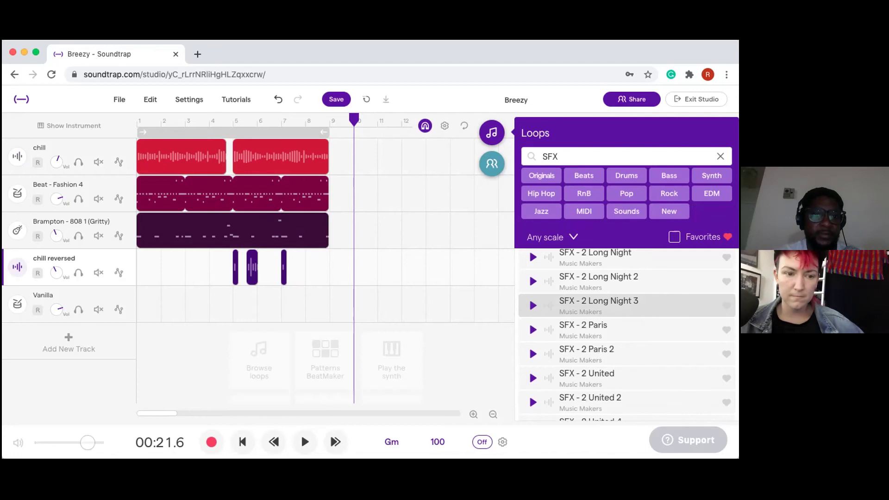
drag(343, 195, 278, 150)
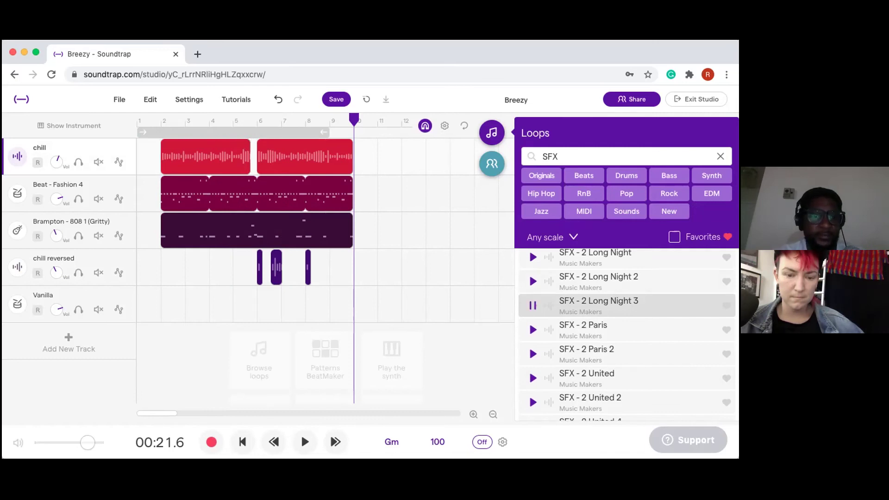
drag(598, 306, 233, 304)
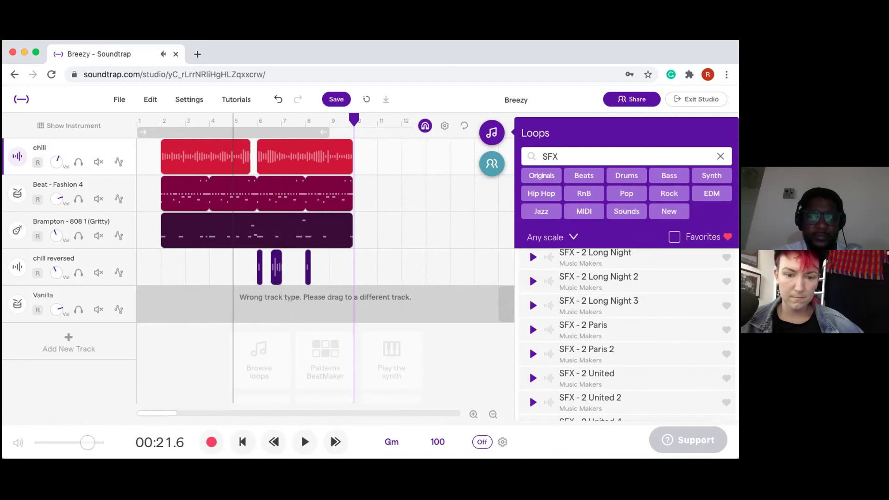
Step: Drop the SFX - 2 Long Night 3 loop at bar 1 on a new track and dismiss the notice
drag(233, 304, 162, 341)
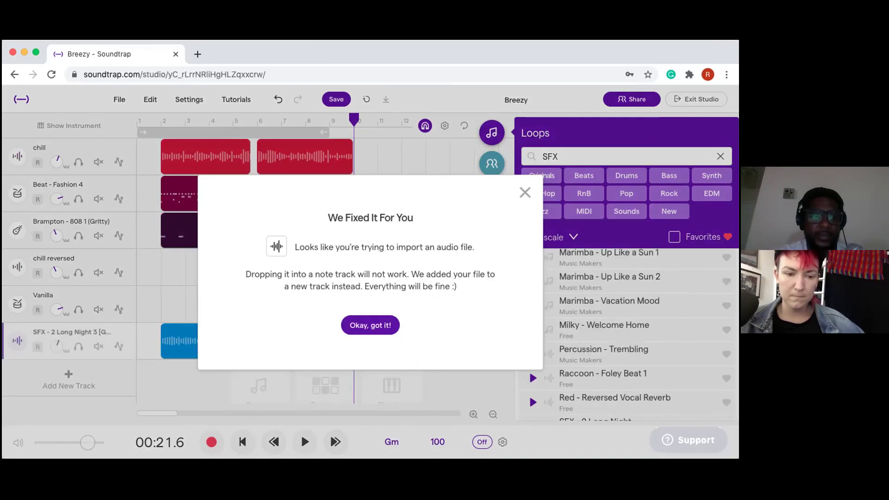
key(Return)
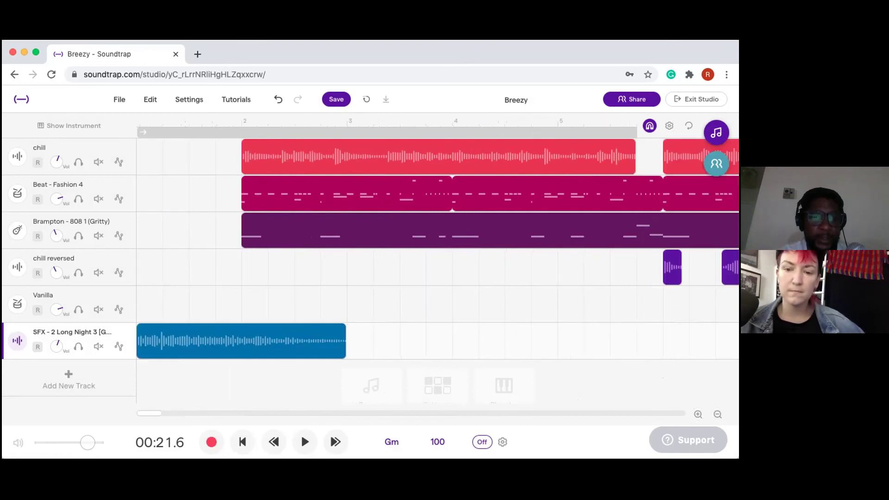
Step: Trim the SFX clip to a one-bar intro ending at bar 2 and rewind to the start
drag(344, 353, 240, 353)
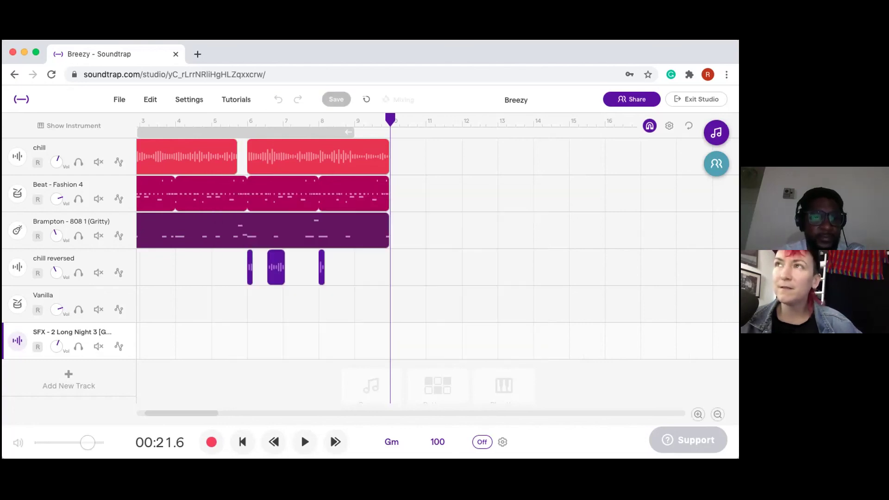
scroll(417, 250, left, 2)
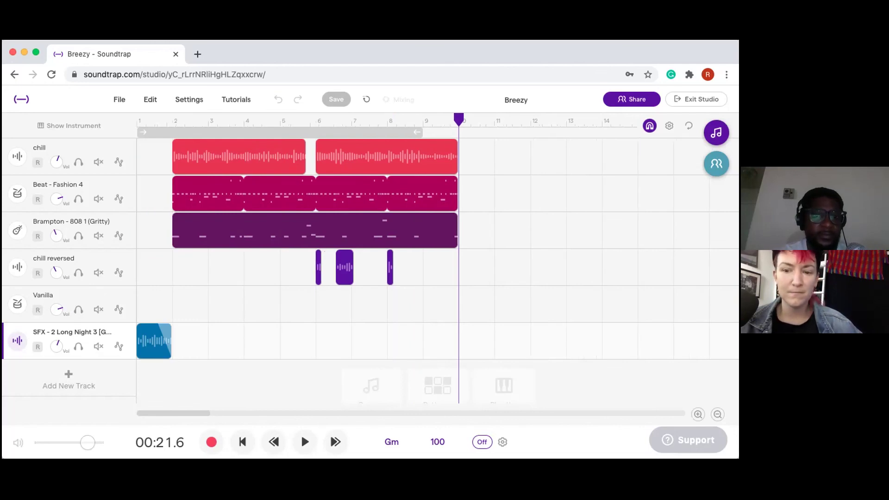
key(Return)
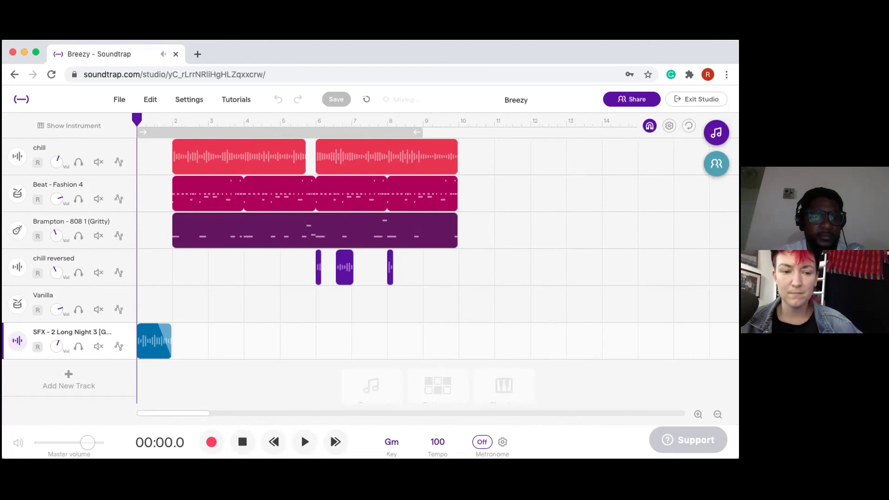
click(305, 441)
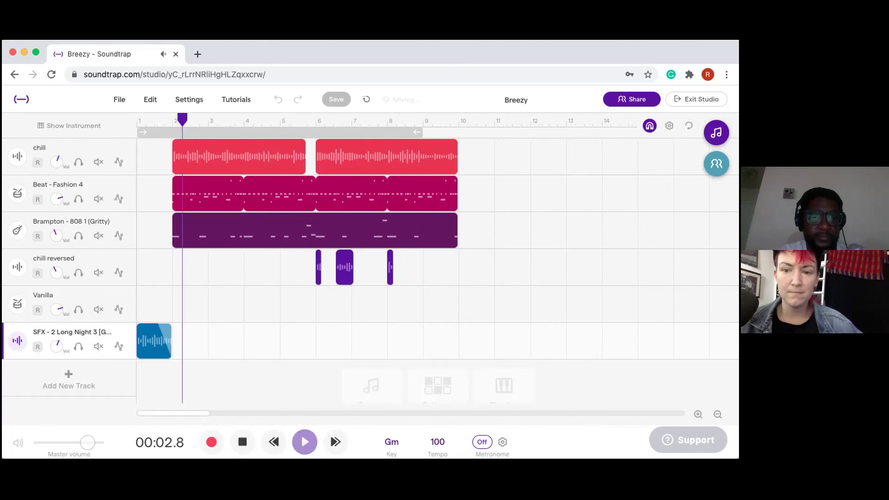